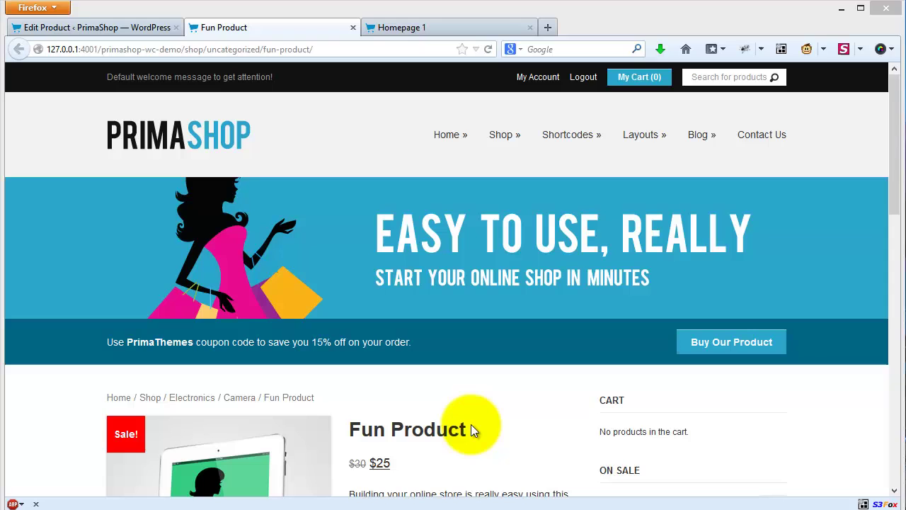
# Change Fun Product's product type to Variable product on its admin edit page
pyautogui.scroll(-5, 491, 425)
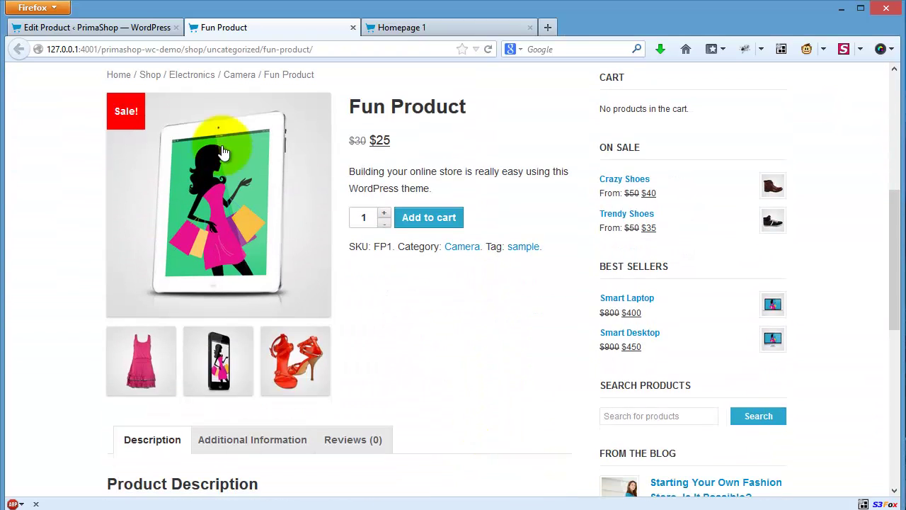
pyautogui.click(118, 29)
pyautogui.scroll(-3, 395, 328)
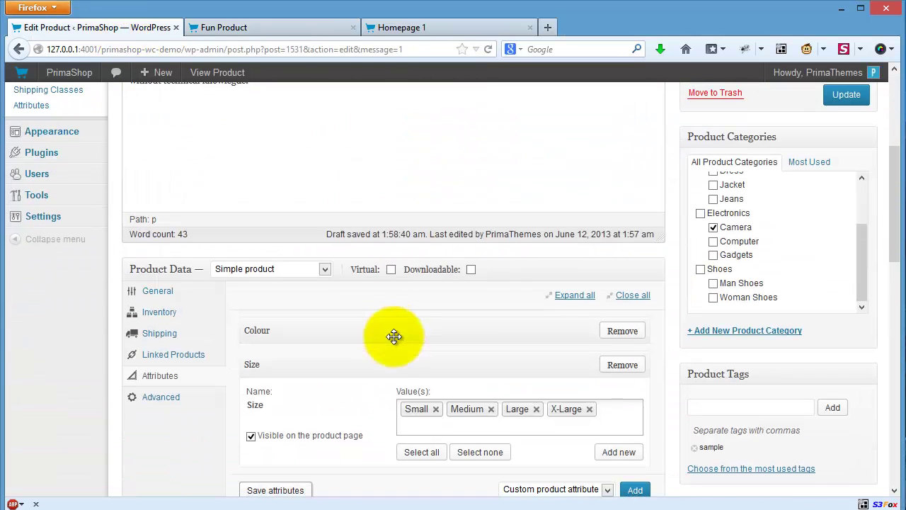
pyautogui.click(282, 270)
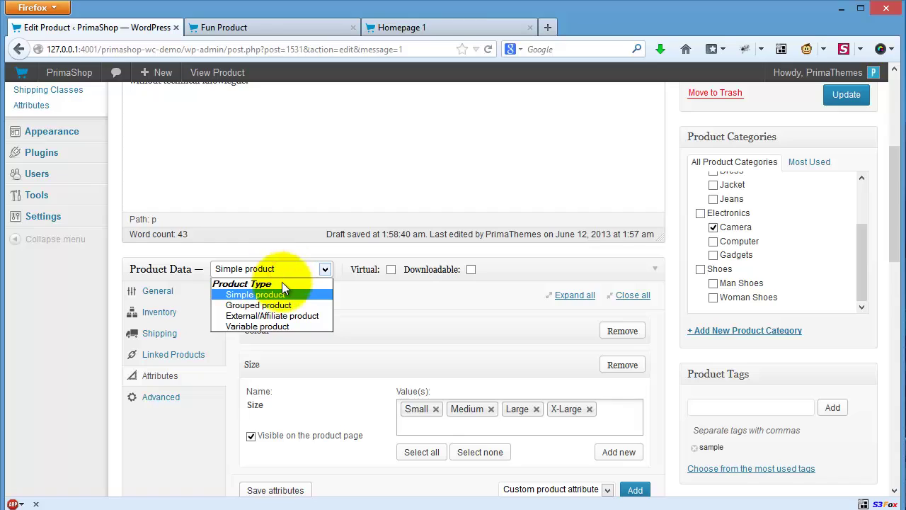
pyautogui.click(281, 326)
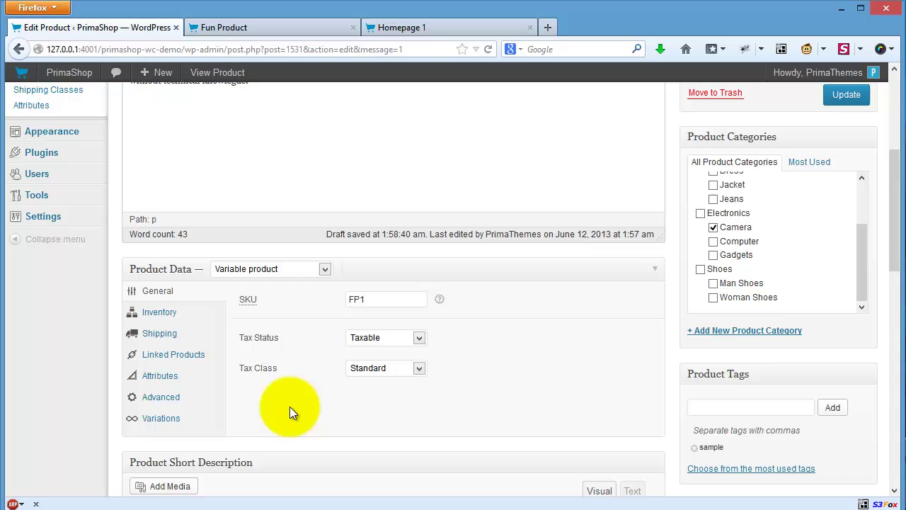
# Tick Used for variations on the Colour attribute
pyautogui.click(198, 381)
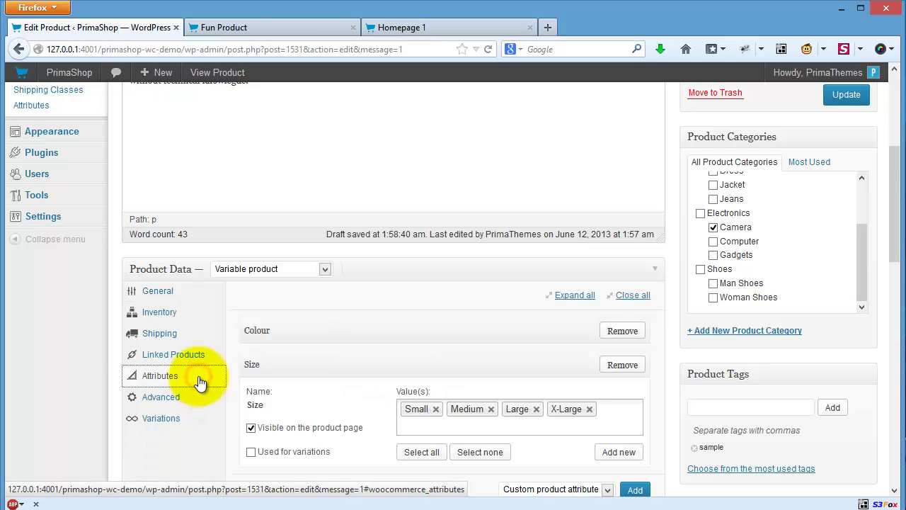
pyautogui.scroll(-2, 199, 381)
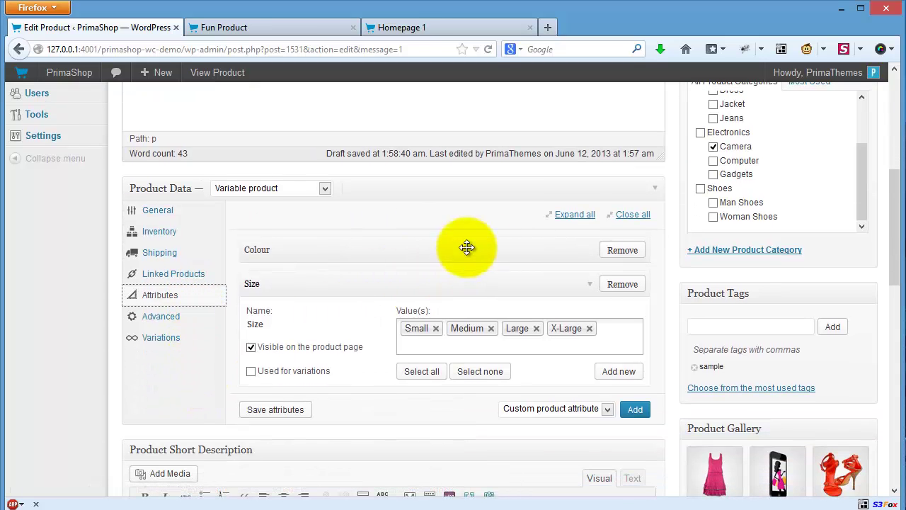
pyautogui.click(591, 285)
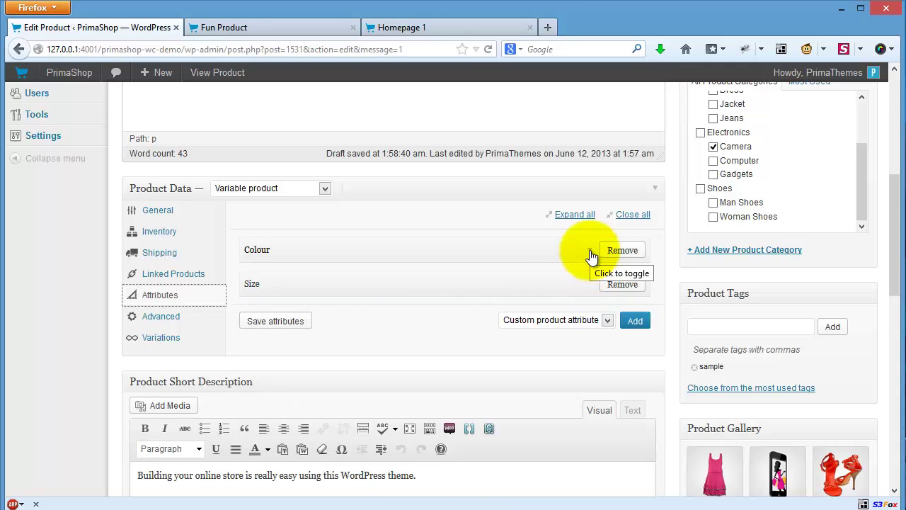
pyautogui.click(591, 254)
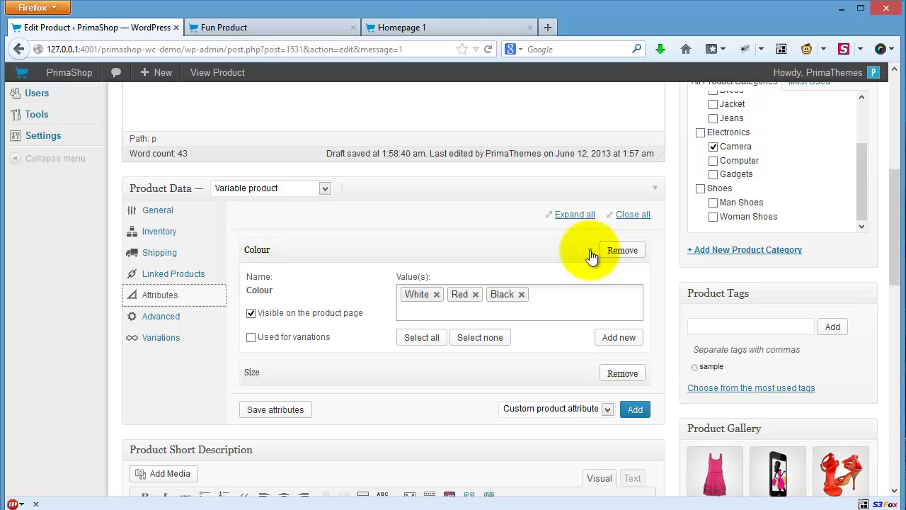
pyautogui.click(252, 337)
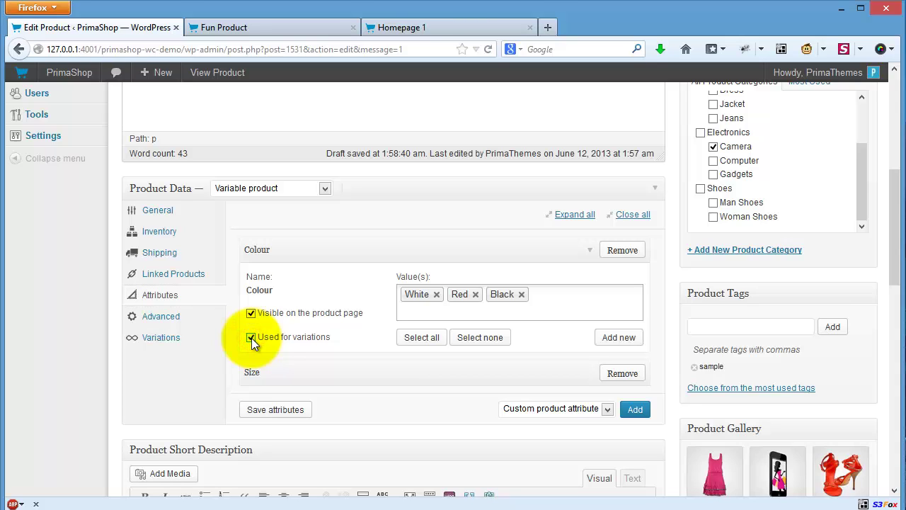
# Tick Used for variations on the Size attribute and save the attributes
pyautogui.click(592, 253)
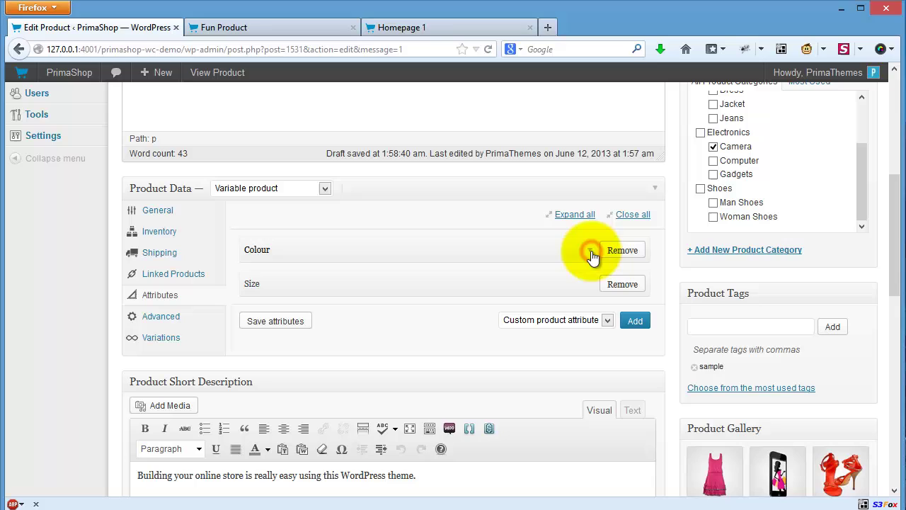
pyautogui.click(593, 285)
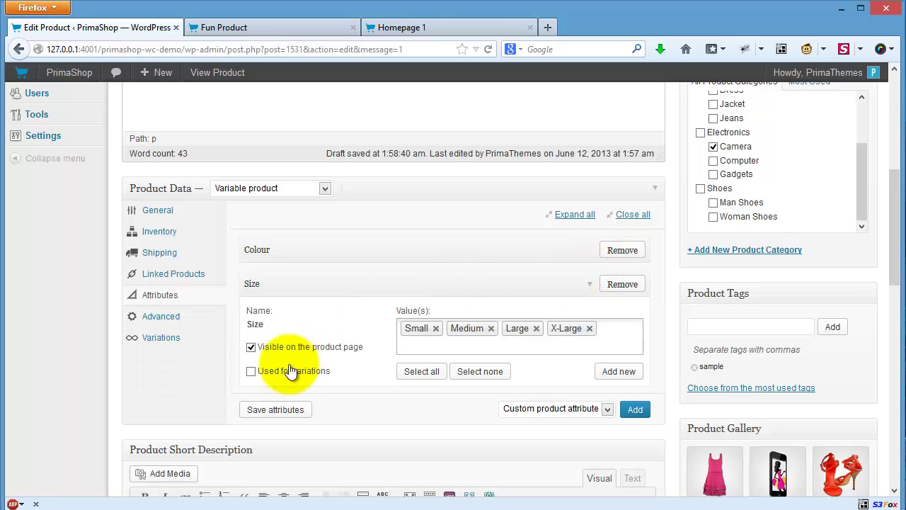
pyautogui.click(251, 370)
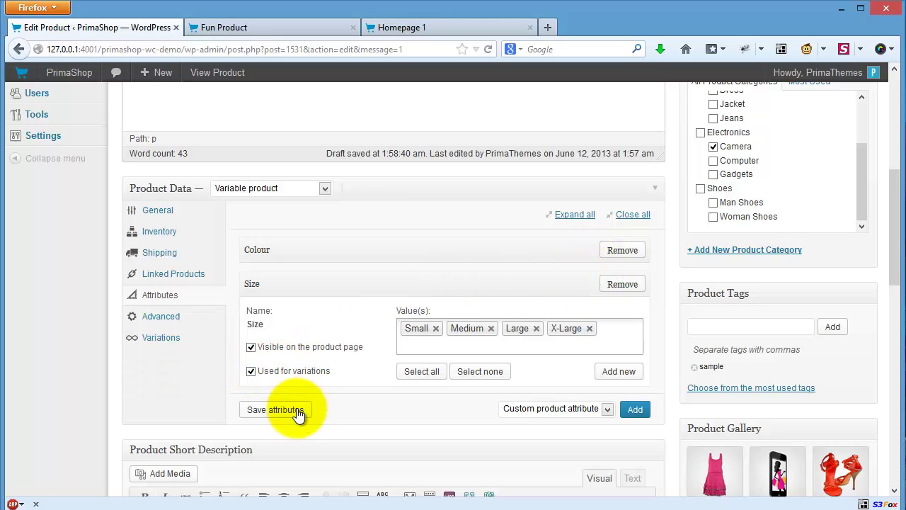
pyautogui.click(292, 414)
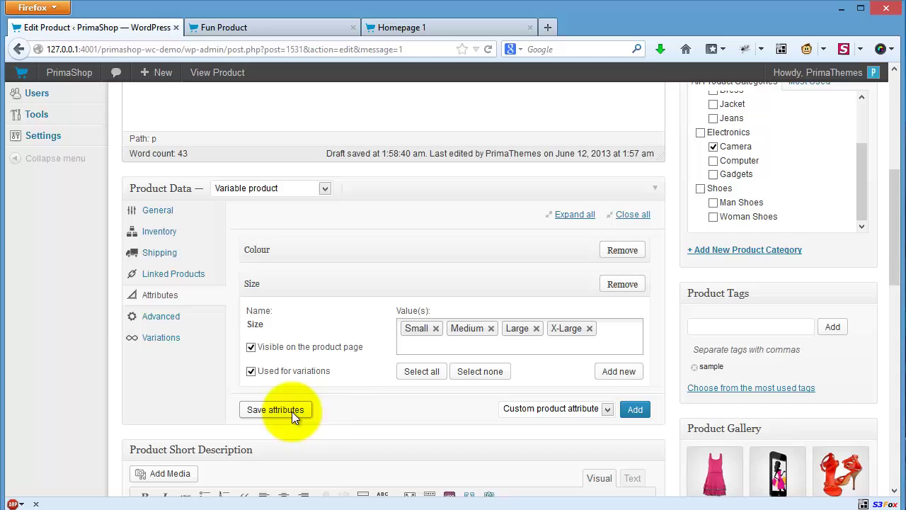
pyautogui.scroll(5, 353, 410)
# Update Fun Product and show the Variations tab in Product Data
pyautogui.click(845, 337)
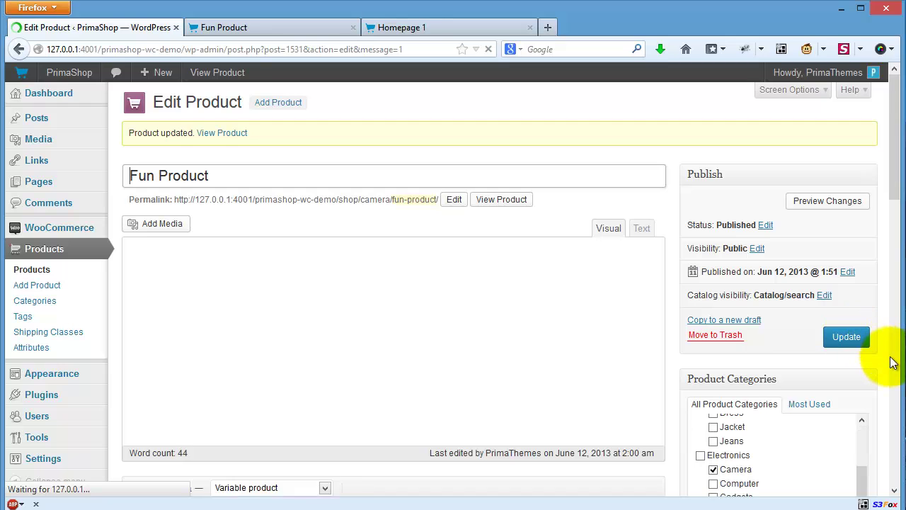
pyautogui.scroll(-10, 890, 361)
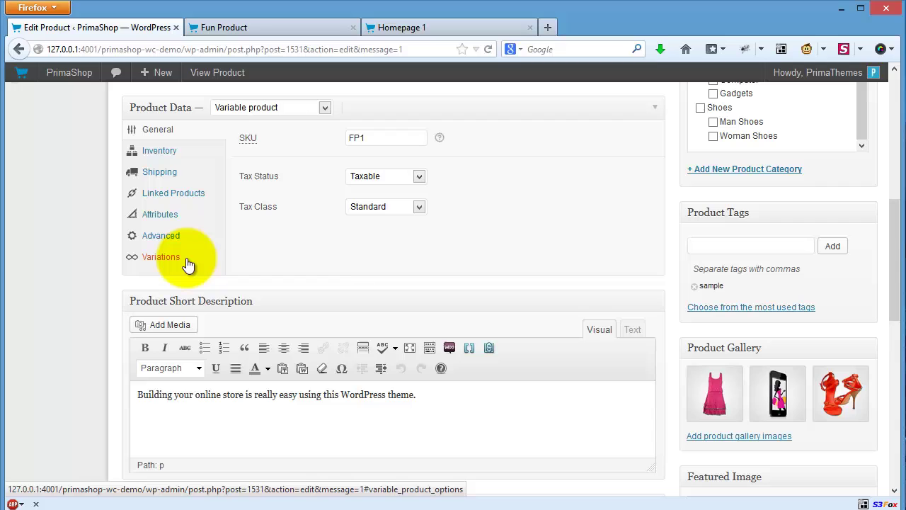
pyautogui.click(187, 260)
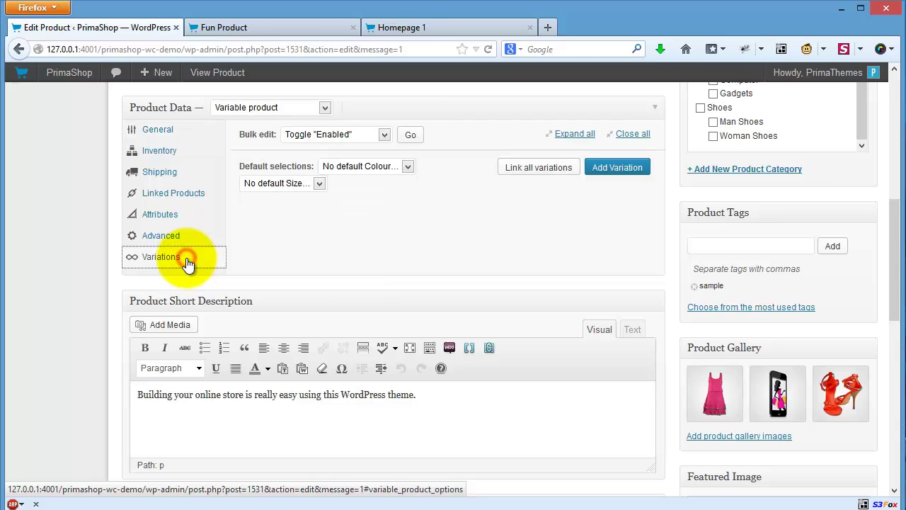
pyautogui.scroll(2, 264, 258)
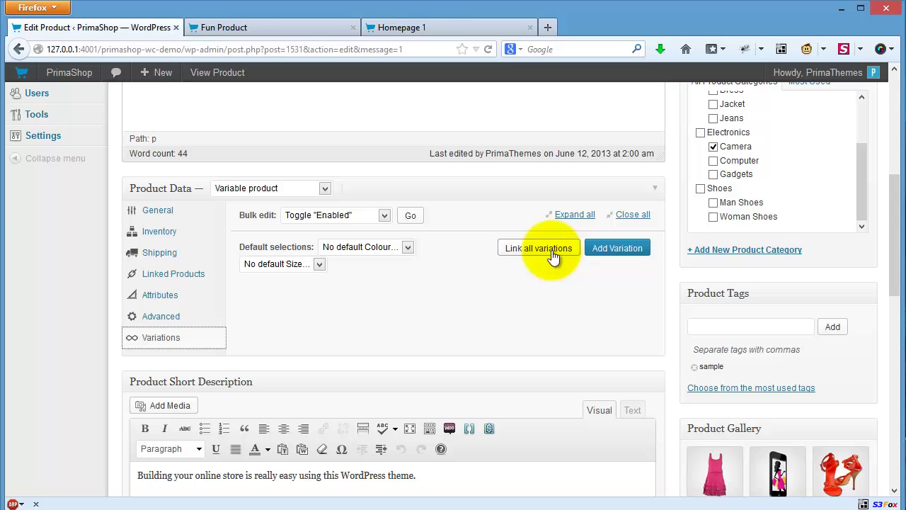
# Add a Black colour variation and enter a regular price for it
pyautogui.click(617, 252)
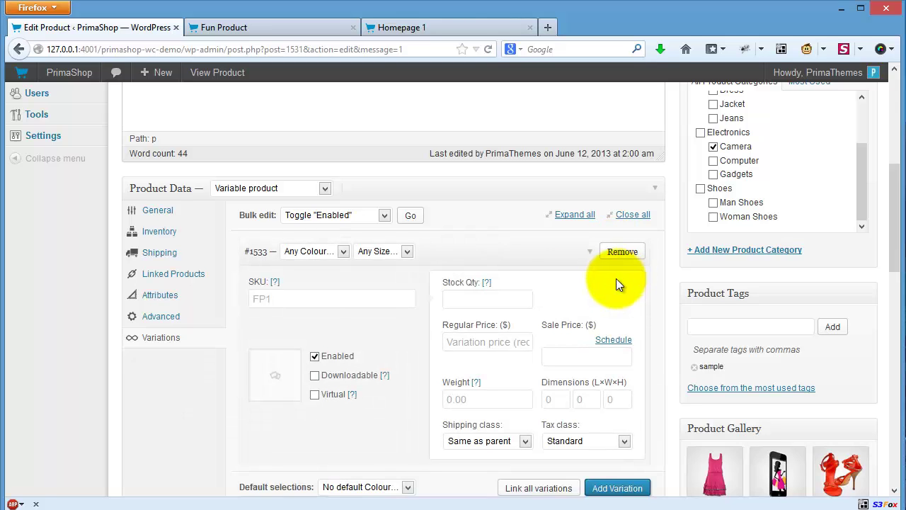
pyautogui.click(313, 251)
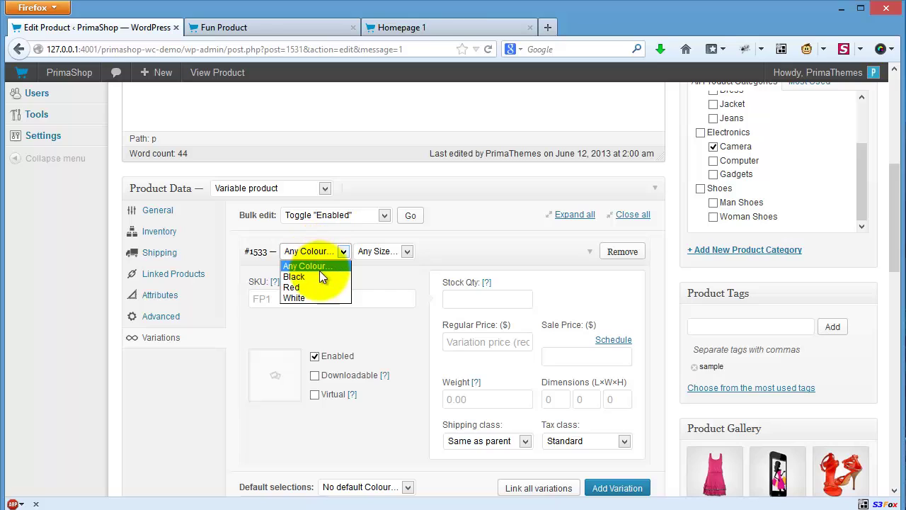
pyautogui.click(319, 276)
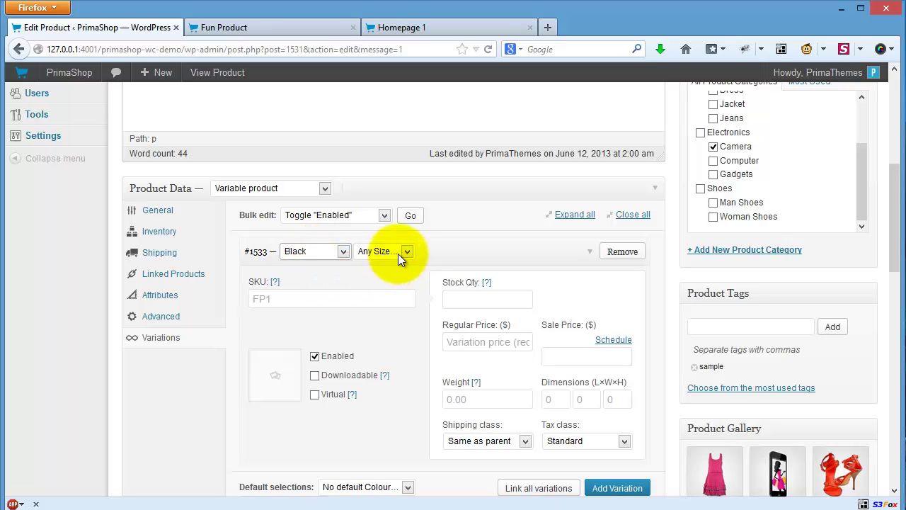
pyautogui.click(481, 345)
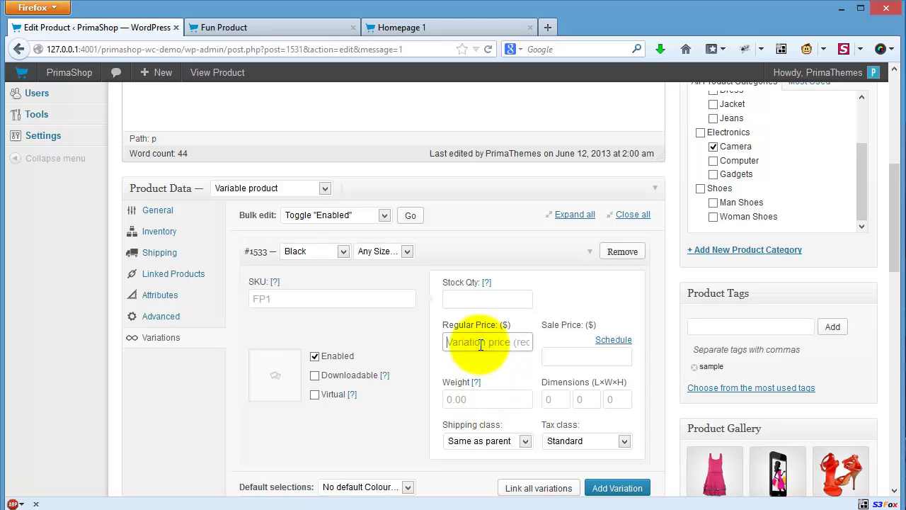
pyautogui.write('65')
pyautogui.click(582, 256)
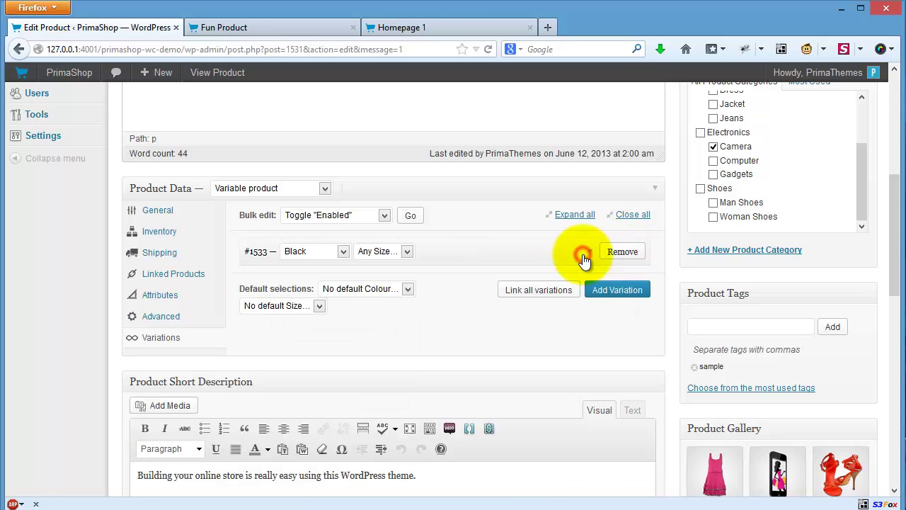
# Add a Red colour variation with a regular price of 67
pyautogui.click(615, 291)
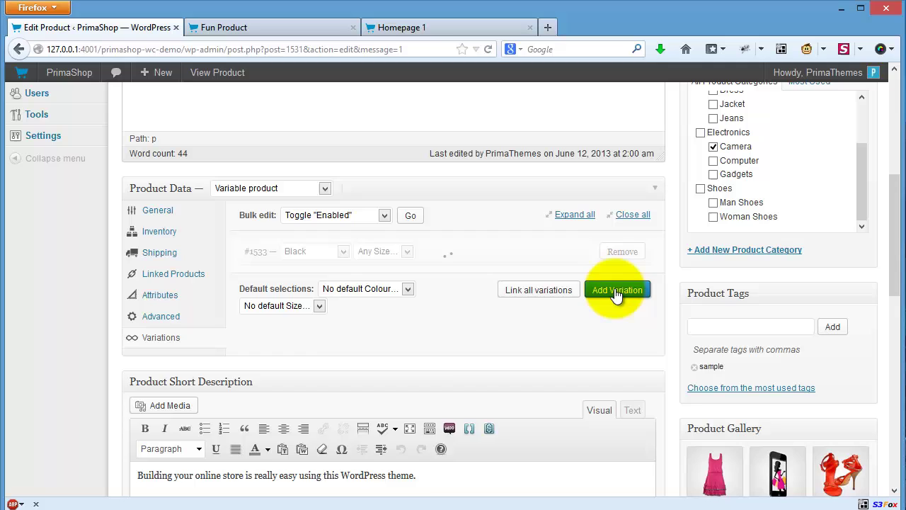
pyautogui.click(301, 286)
pyautogui.click(316, 323)
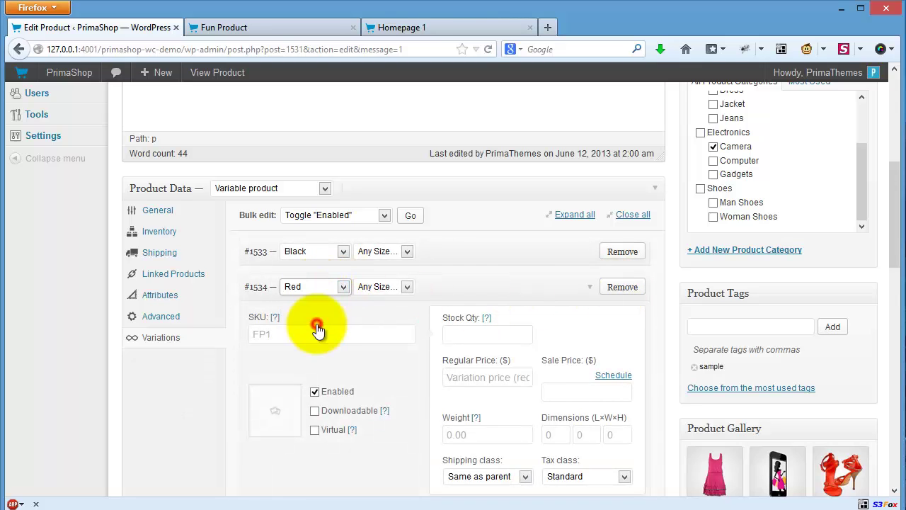
pyautogui.click(484, 378)
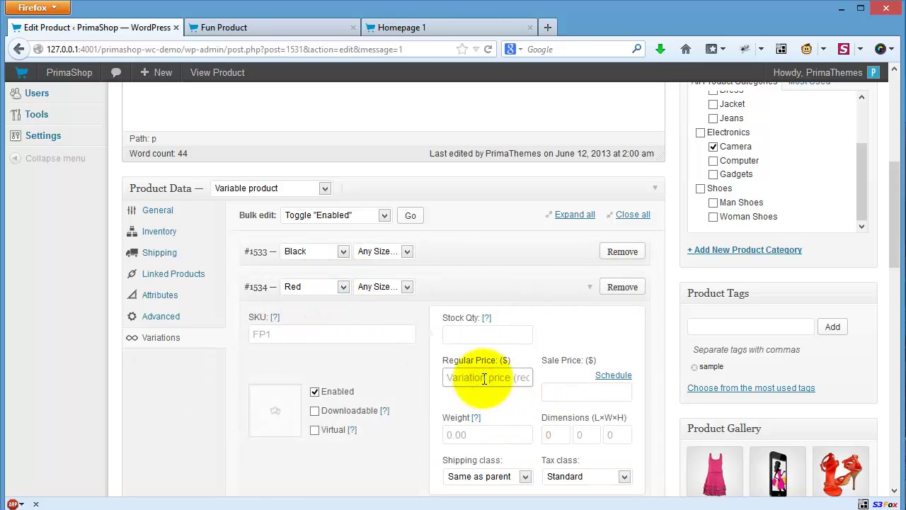
pyautogui.write('67')
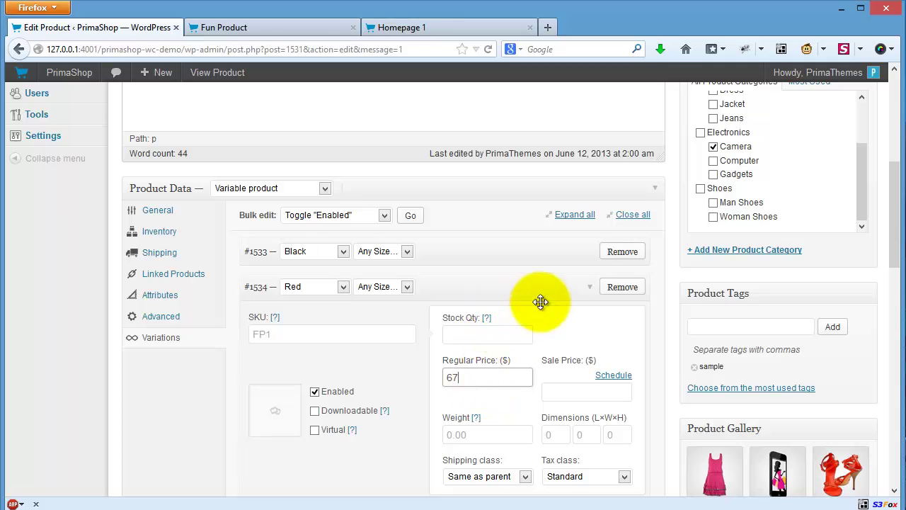
pyautogui.click(590, 287)
# Add a White colour variation and enter its regular price of 70
pyautogui.click(615, 333)
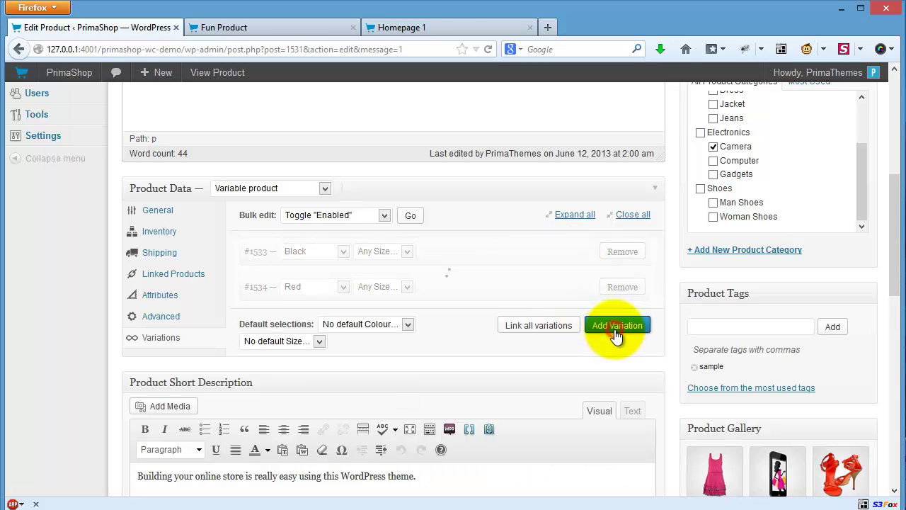
pyautogui.click(316, 323)
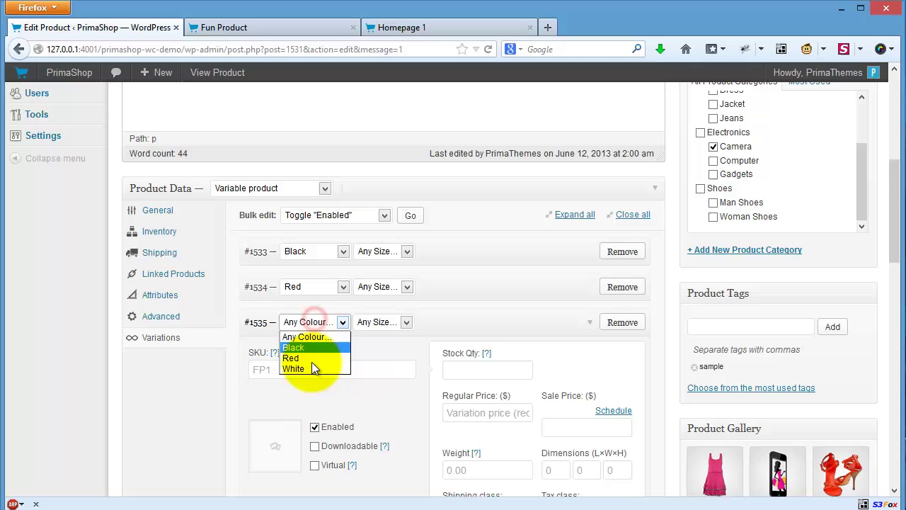
pyautogui.click(312, 368)
pyautogui.scroll(-2, 439, 382)
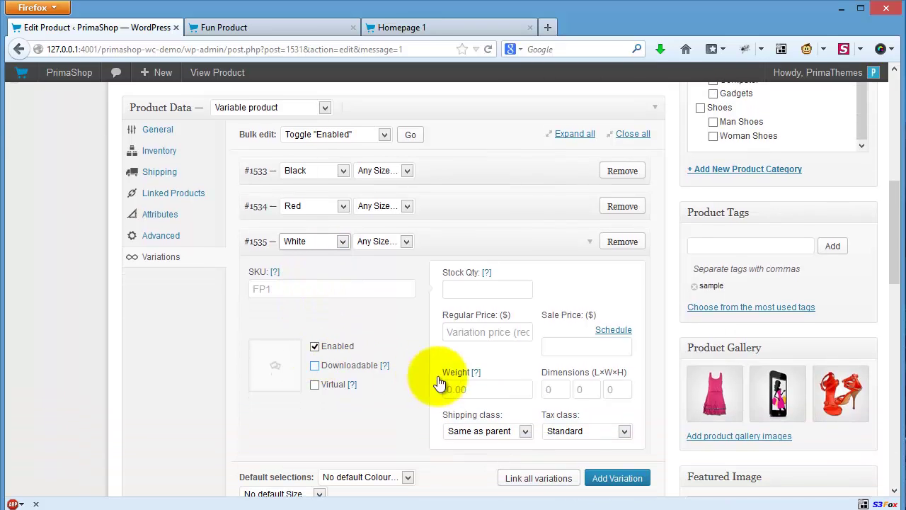
pyautogui.click(474, 333)
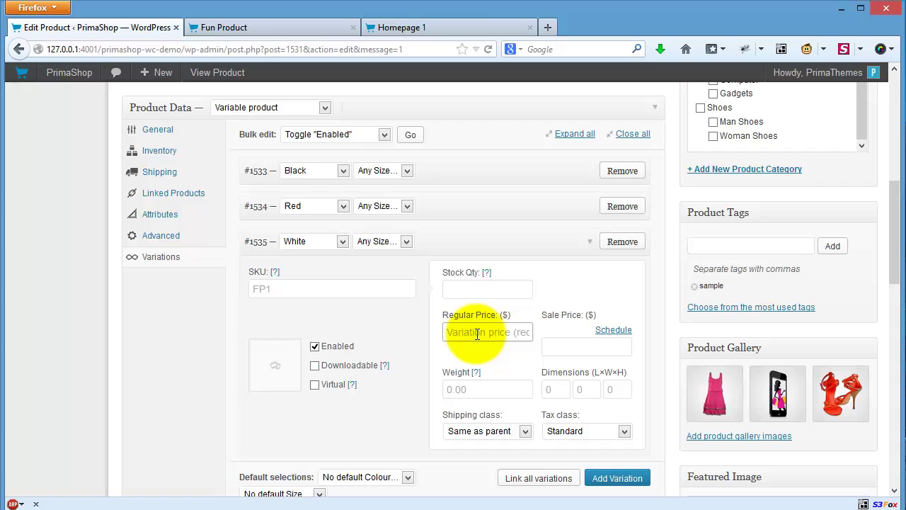
pyautogui.write('70')
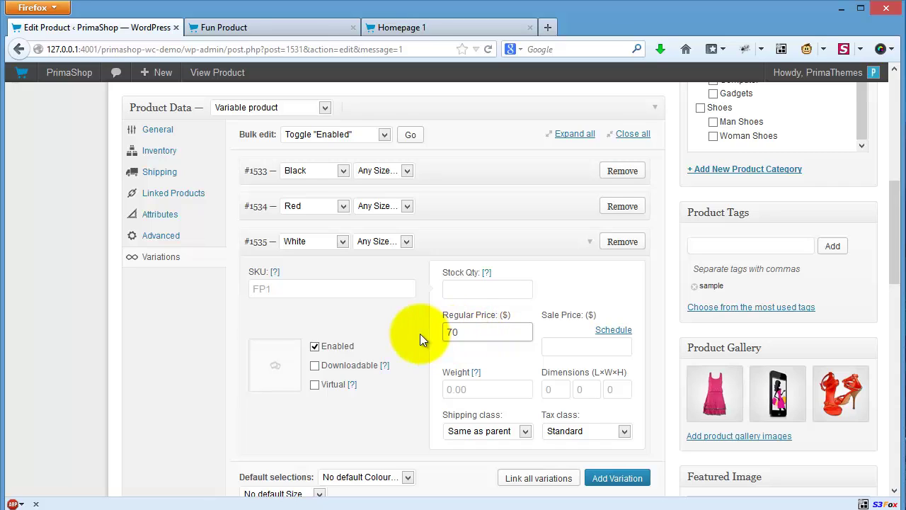
# Set the White variation's image to the white tablet picture, replacing a wrong pick
pyautogui.click(280, 367)
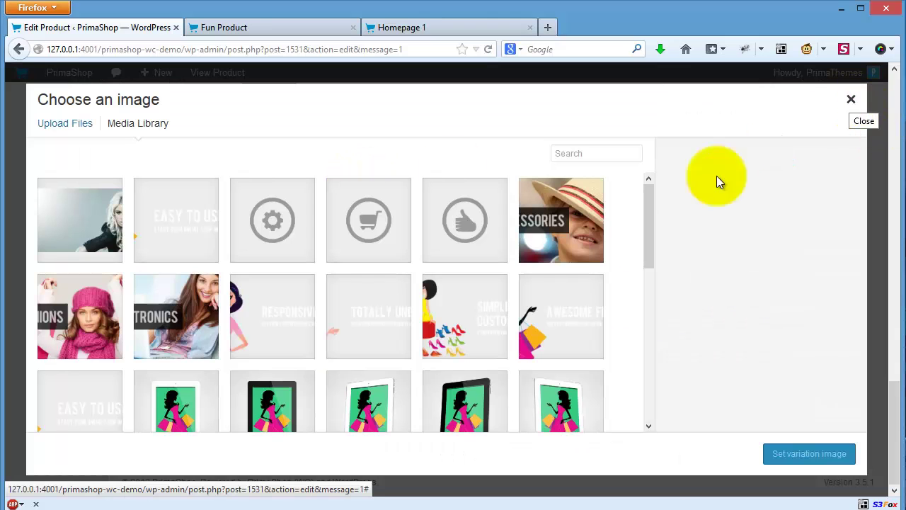
pyautogui.scroll(-1, 435, 379)
pyautogui.click(474, 380)
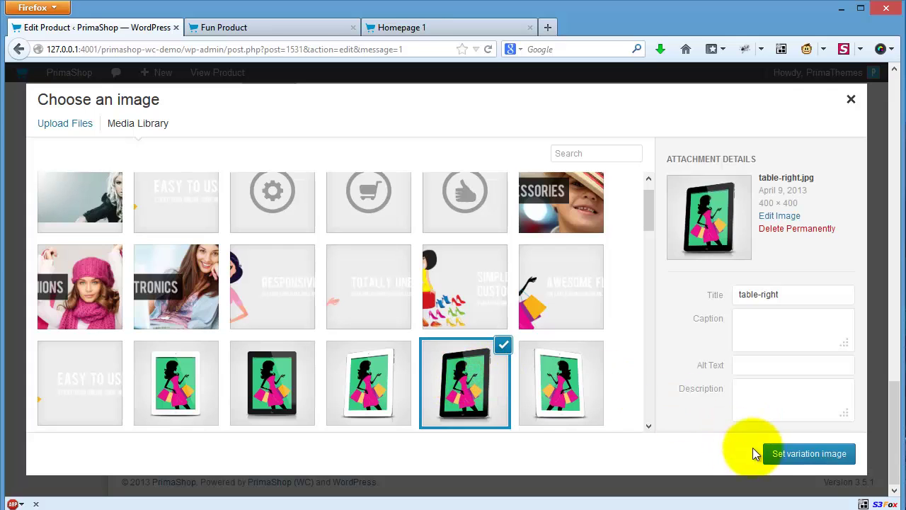
pyautogui.click(774, 453)
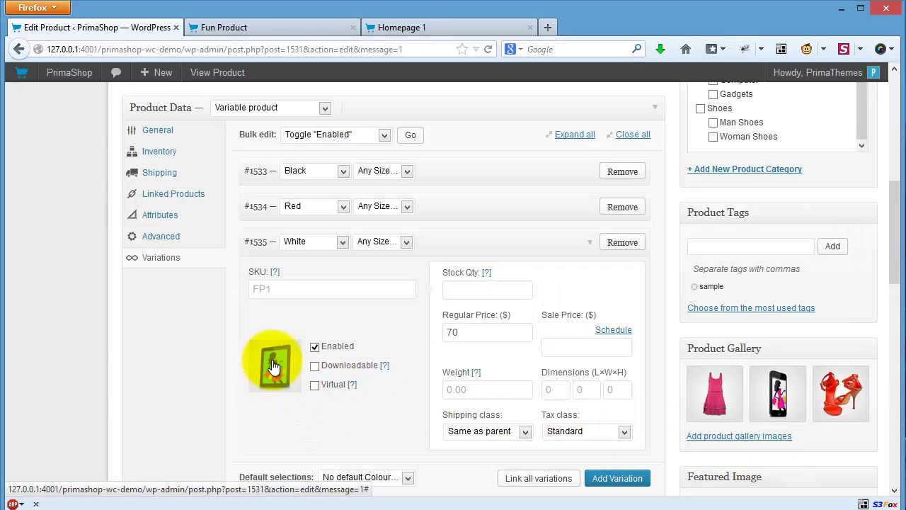
pyautogui.click(588, 245)
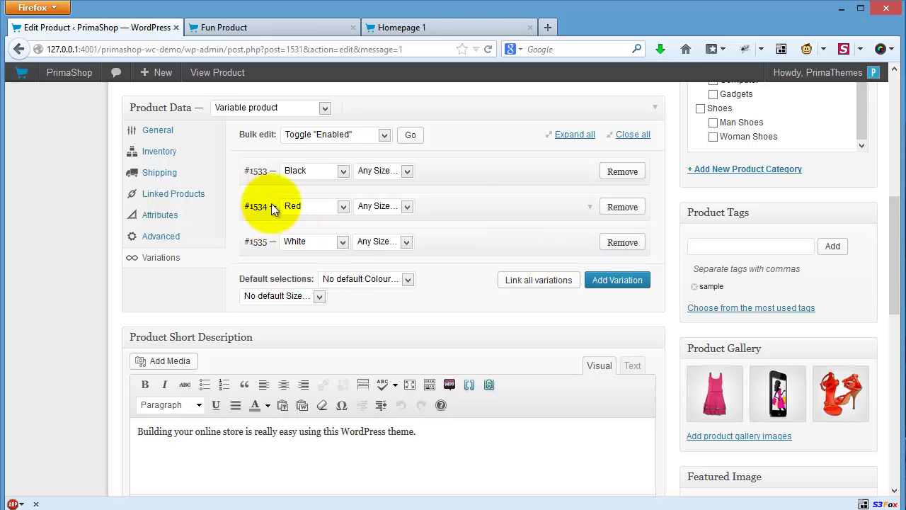
pyautogui.click(589, 242)
pyautogui.click(273, 366)
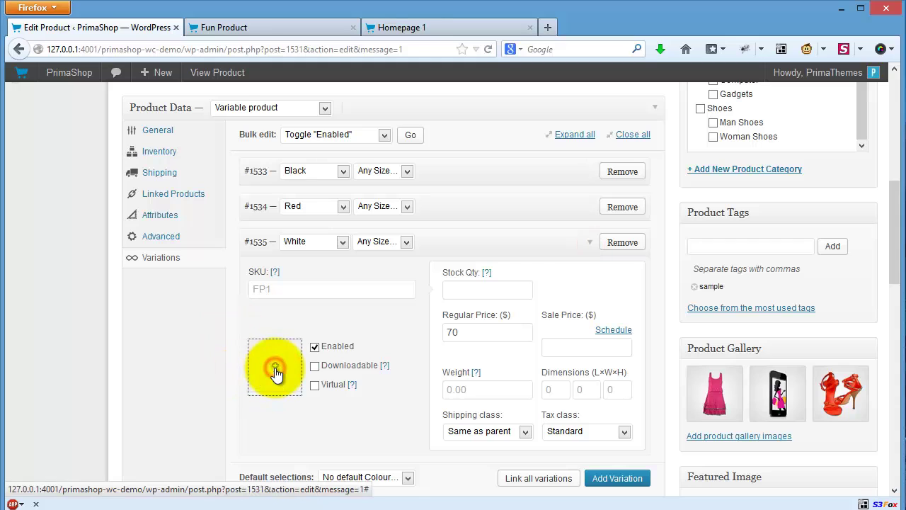
pyautogui.click(276, 365)
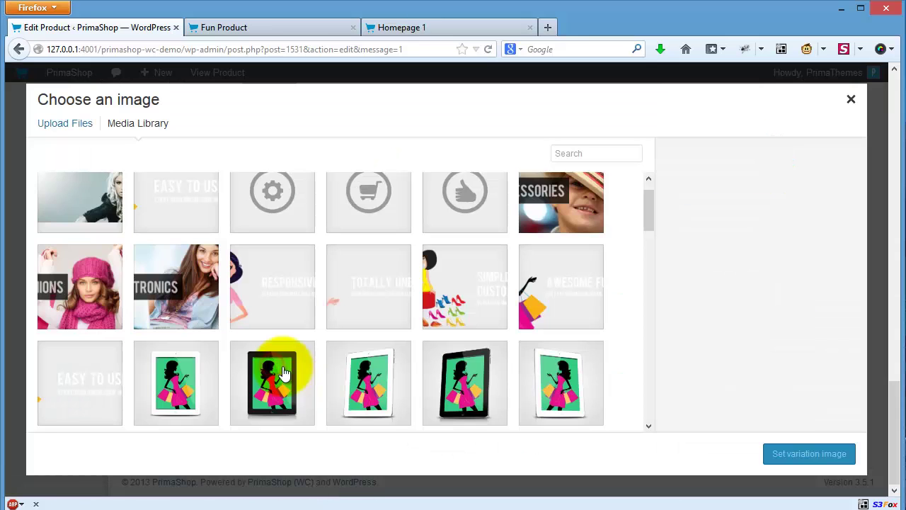
pyautogui.click(187, 374)
pyautogui.click(779, 453)
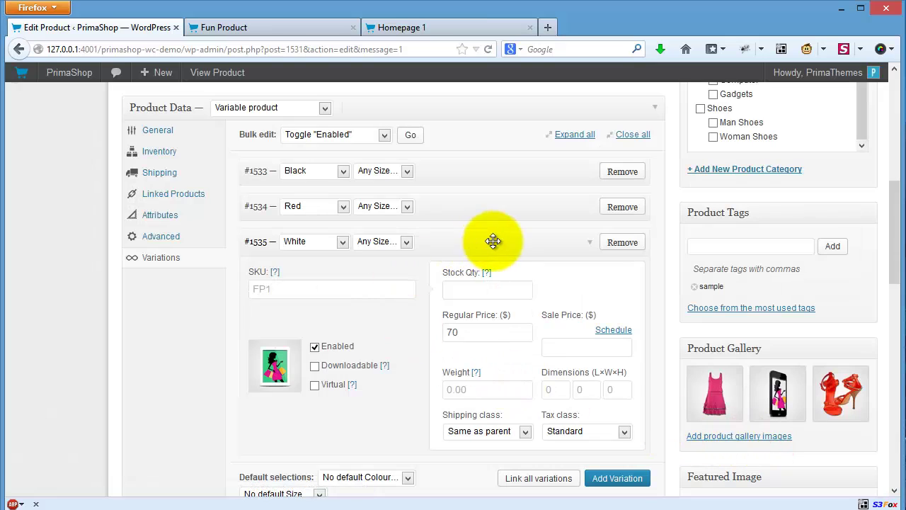
# Set the Black variation's image to the black tablet picture
pyautogui.click(587, 171)
pyautogui.click(273, 300)
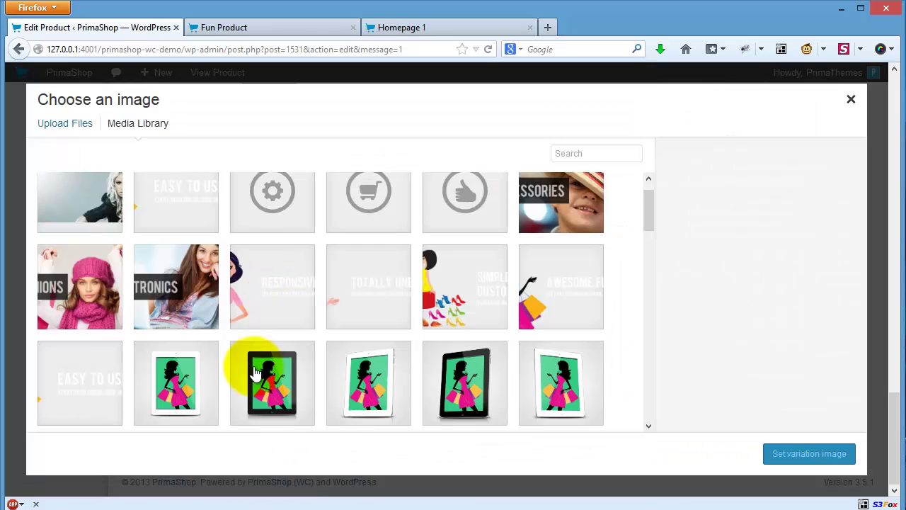
pyautogui.click(262, 375)
pyautogui.click(809, 457)
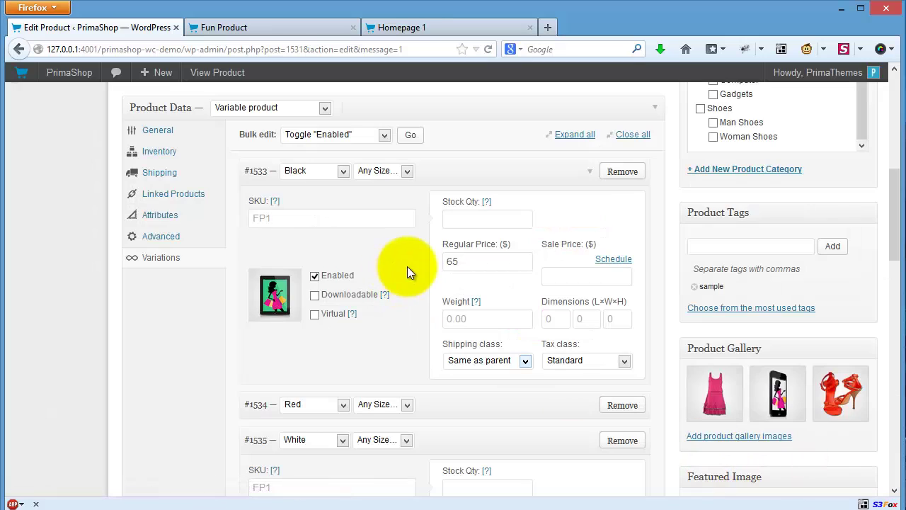
# Set the Red variation's image to the red high-heel shoe picture female-shoes-05
pyautogui.click(587, 405)
pyautogui.scroll(-5, 325, 378)
pyautogui.click(275, 362)
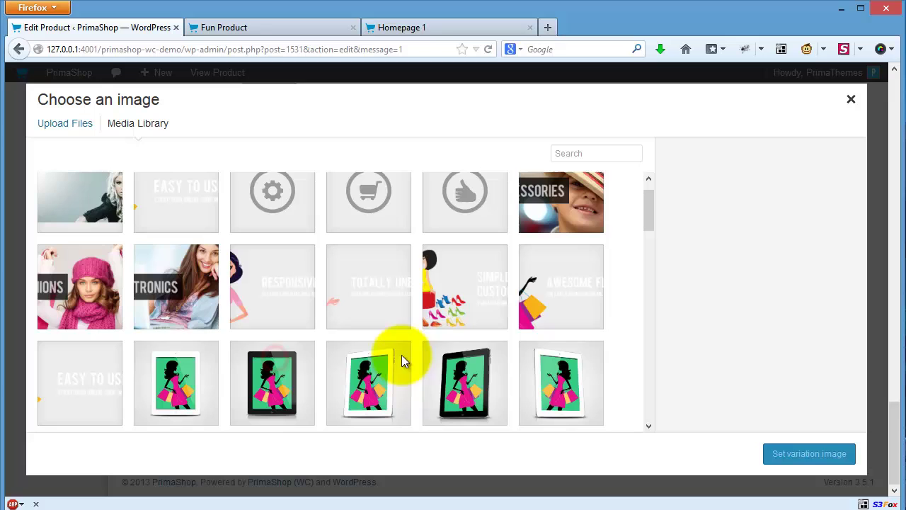
pyautogui.scroll(-2, 431, 361)
pyautogui.scroll(-5, 442, 363)
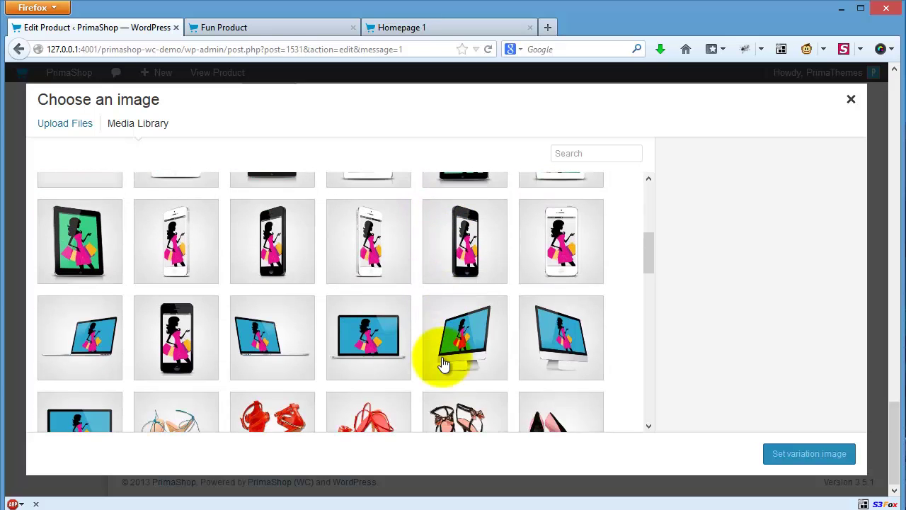
pyautogui.click(272, 347)
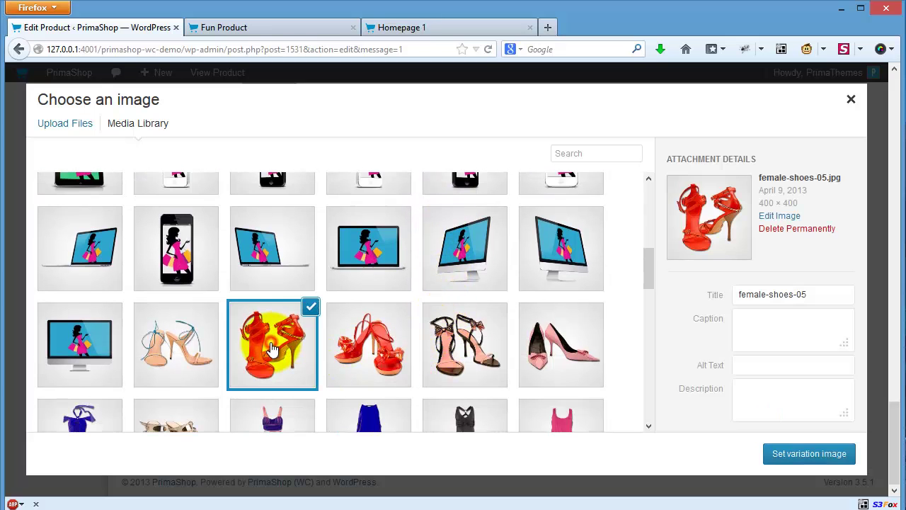
pyautogui.click(778, 451)
pyautogui.scroll(10, 415, 337)
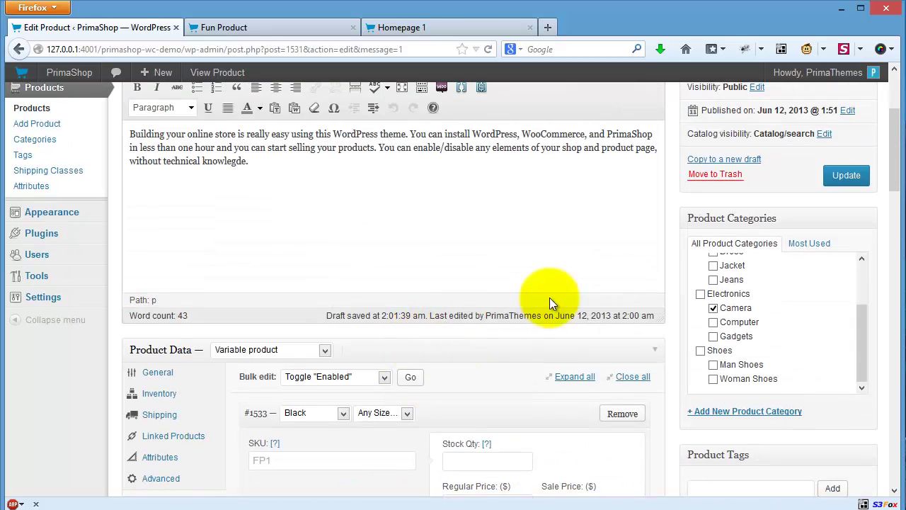
pyautogui.click(854, 183)
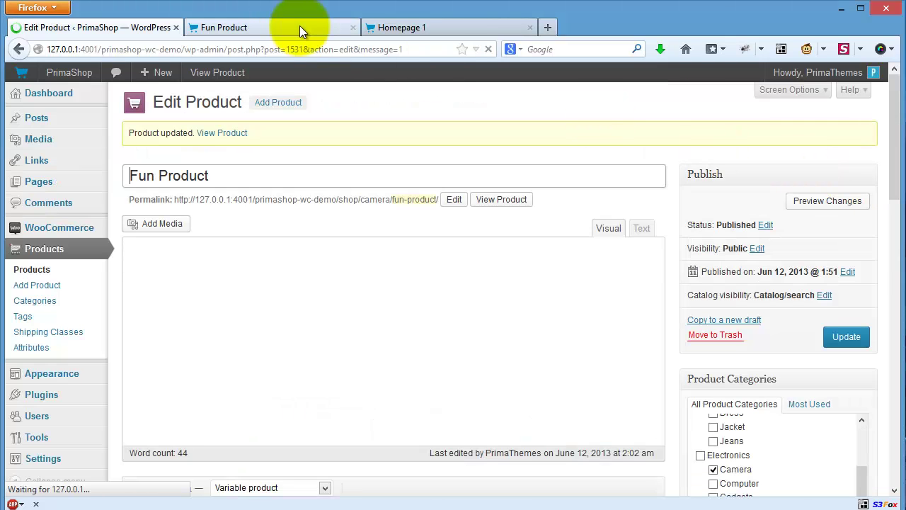
pyautogui.click(299, 27)
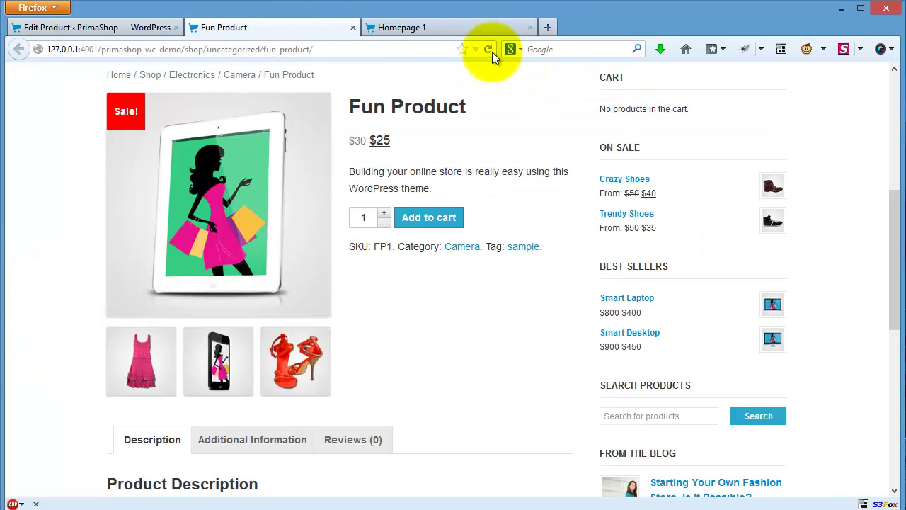
pyautogui.click(490, 50)
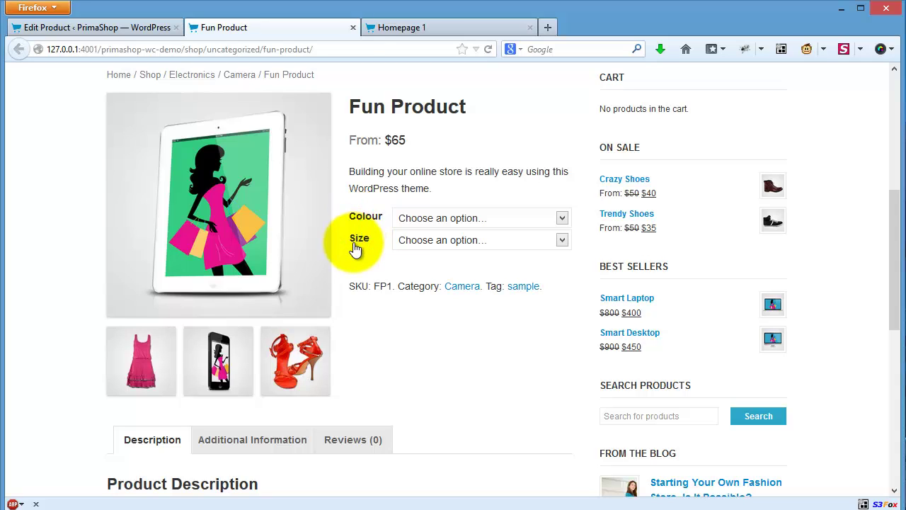
pyautogui.click(418, 242)
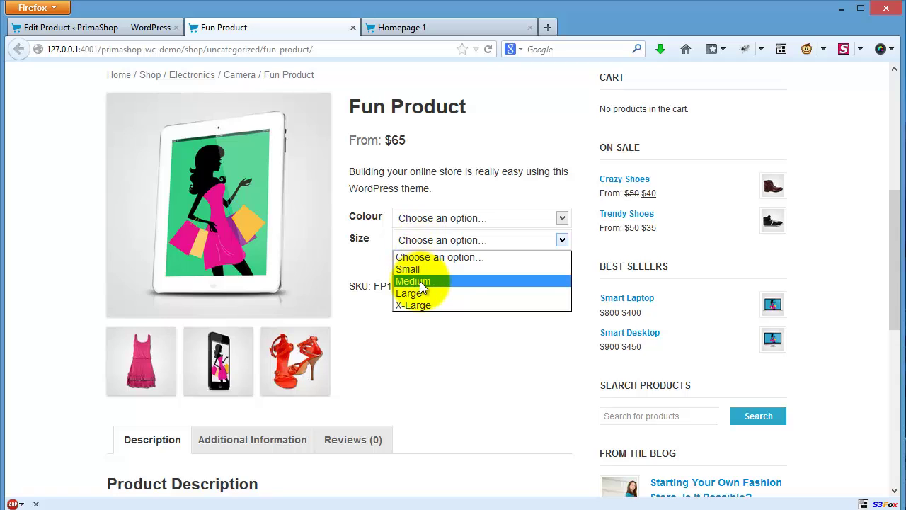
pyautogui.click(419, 281)
pyautogui.click(429, 218)
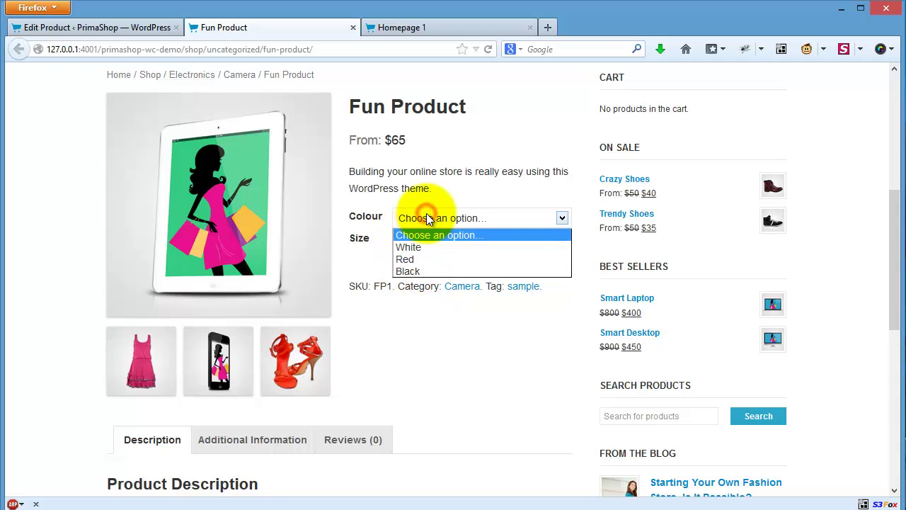
pyautogui.click(425, 258)
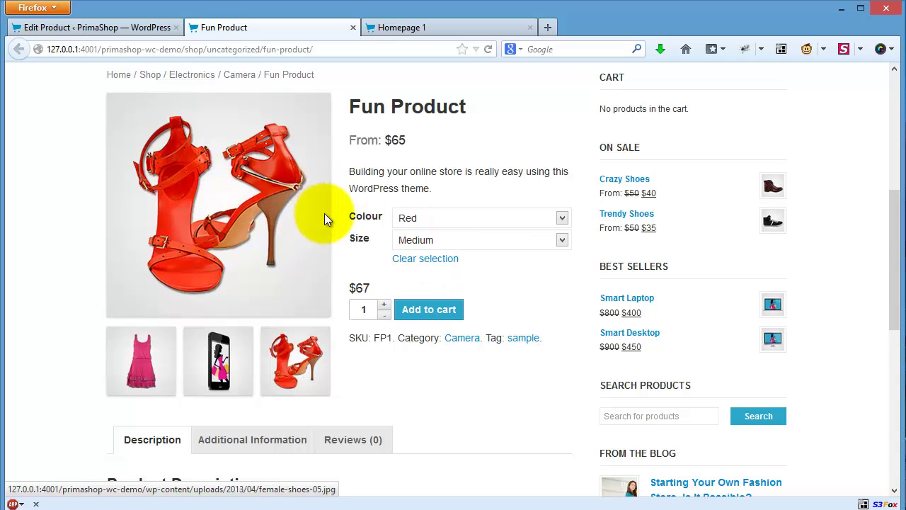
pyautogui.click(457, 219)
pyautogui.click(455, 271)
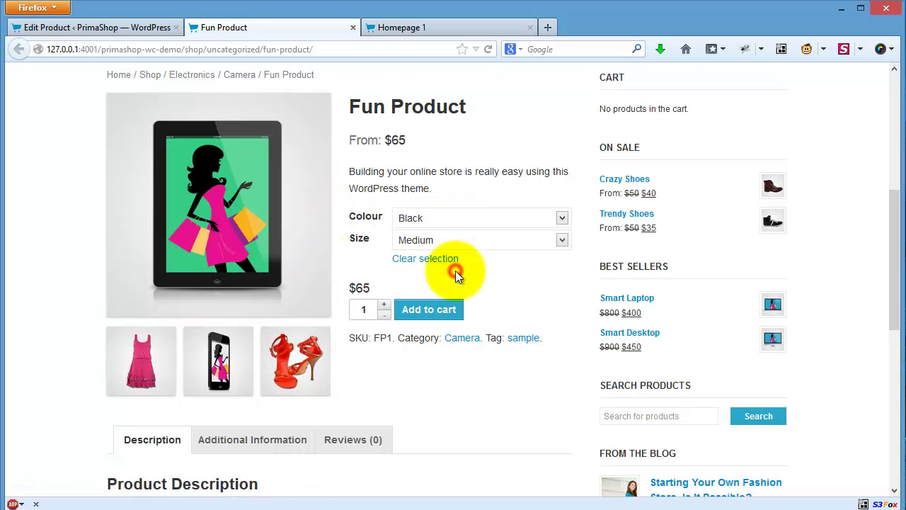
pyautogui.click(455, 218)
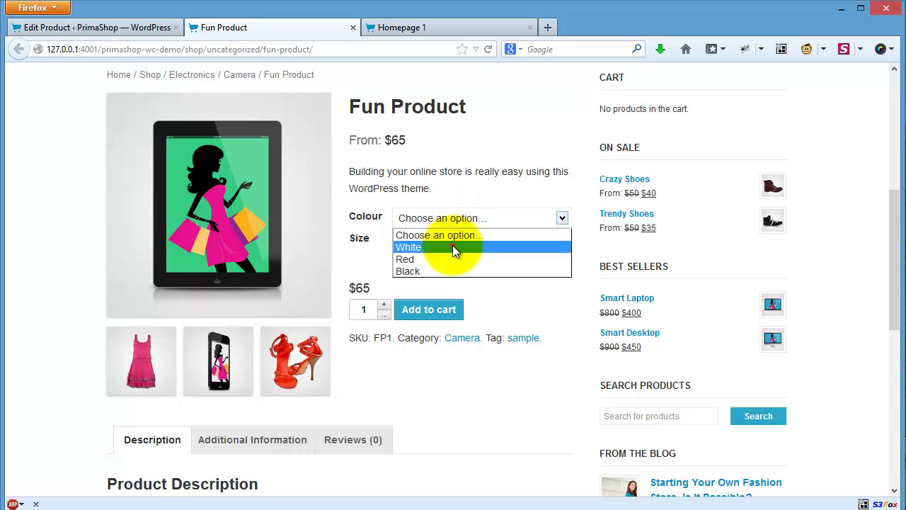
pyautogui.click(452, 247)
pyautogui.scroll(2, 491, 257)
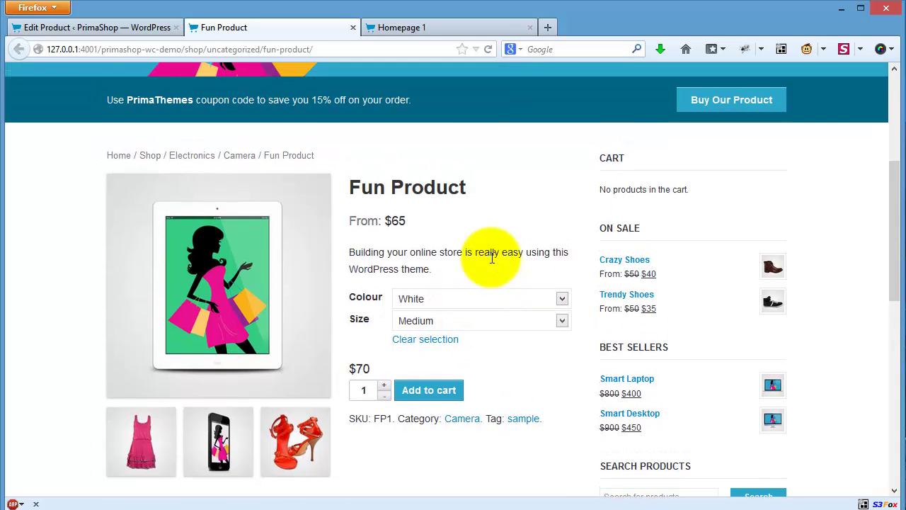
pyautogui.click(95, 29)
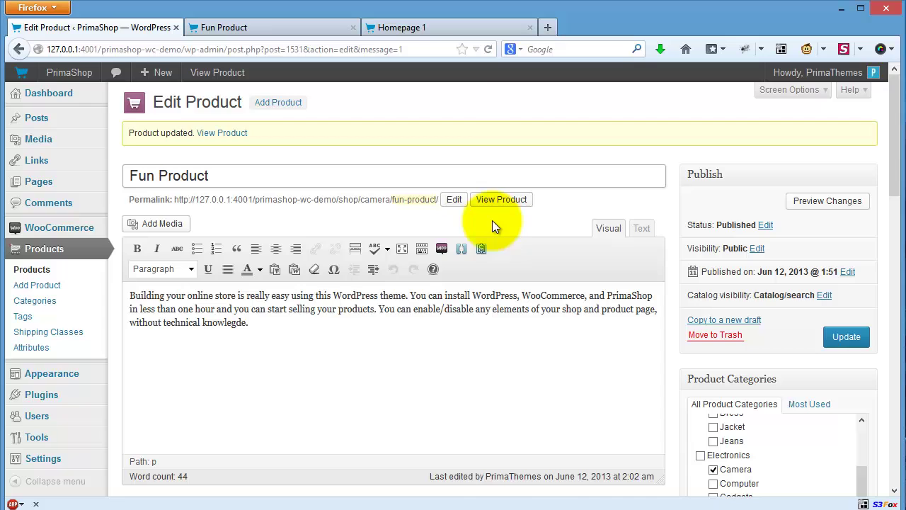
# Use Bulk edit > Prices to set all three variations' regular price to 70
pyautogui.scroll(-7, 500, 227)
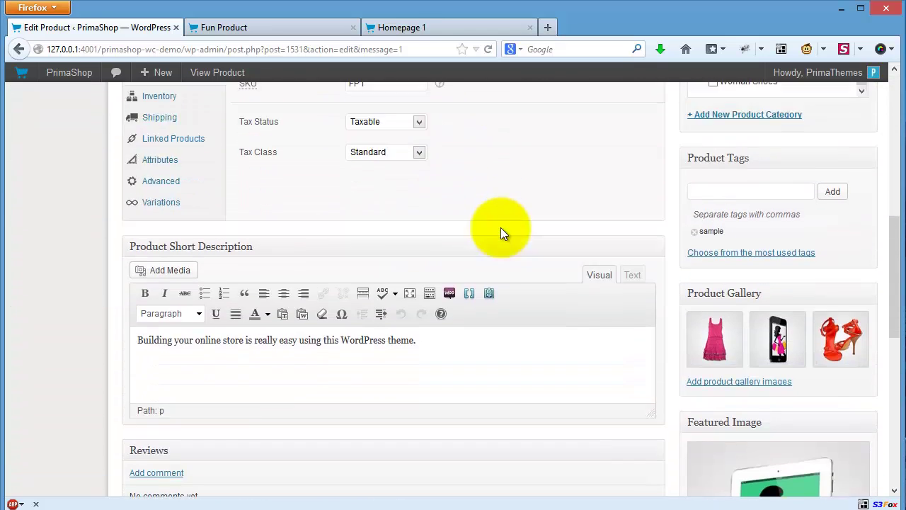
pyautogui.scroll(2, 499, 230)
pyautogui.click(185, 338)
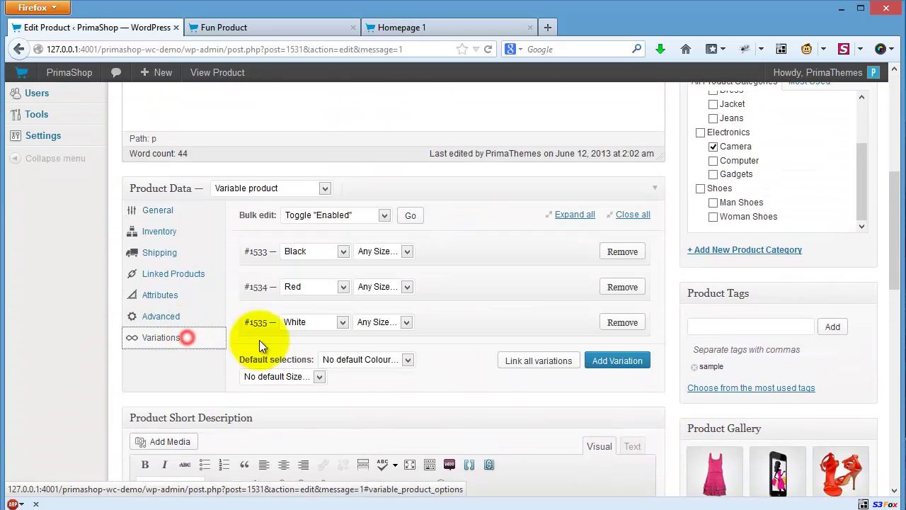
pyautogui.scroll(1, 295, 290)
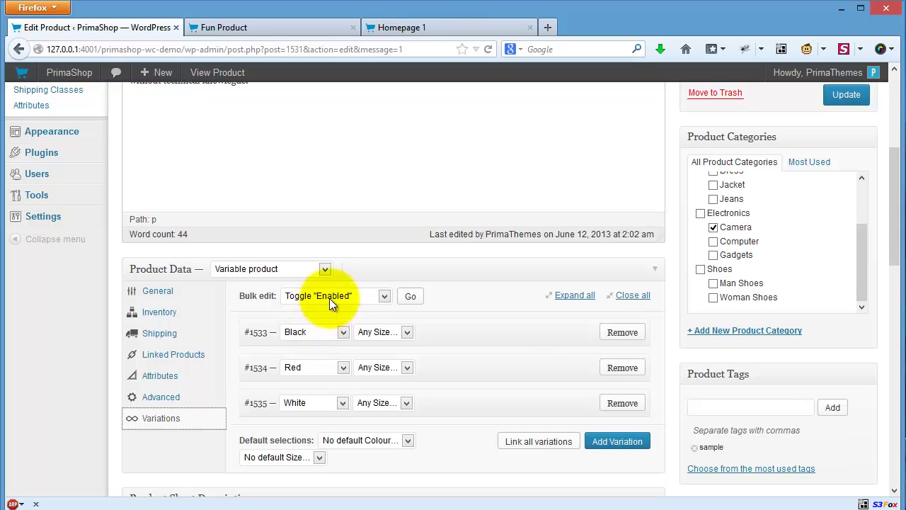
pyautogui.click(337, 297)
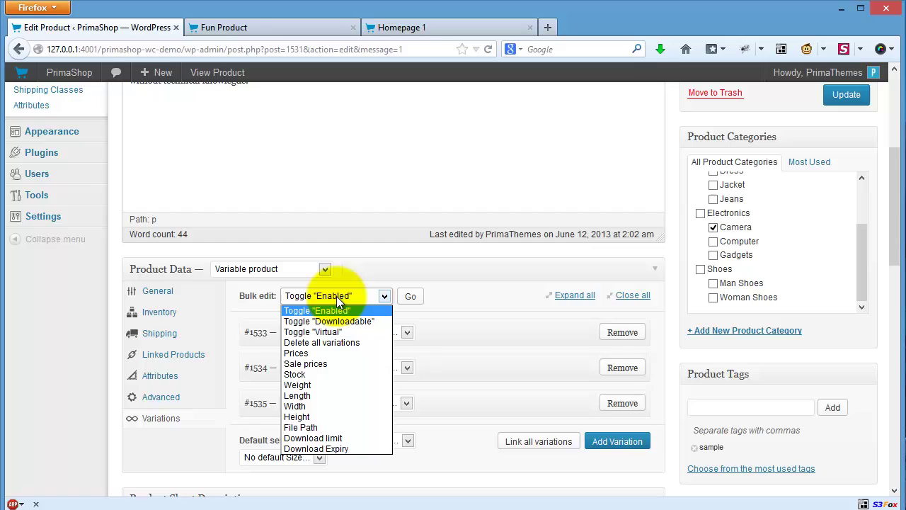
pyautogui.click(330, 354)
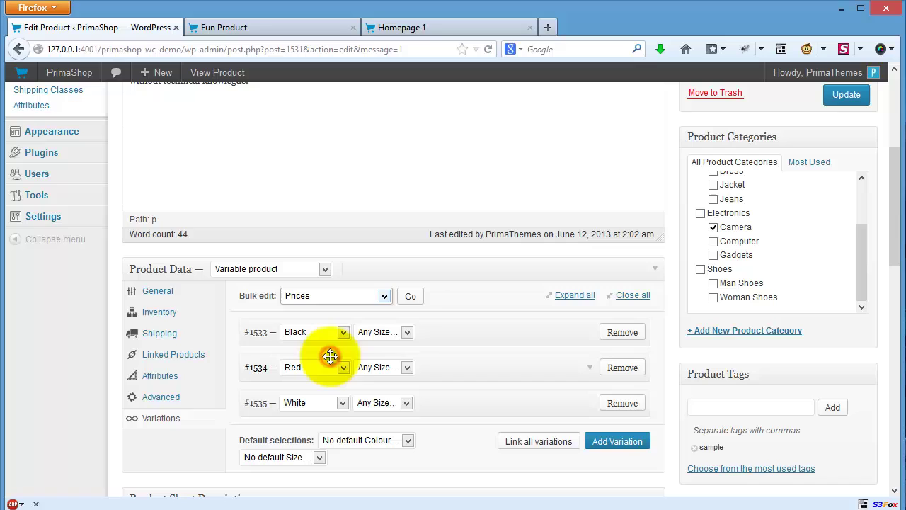
pyautogui.click(411, 296)
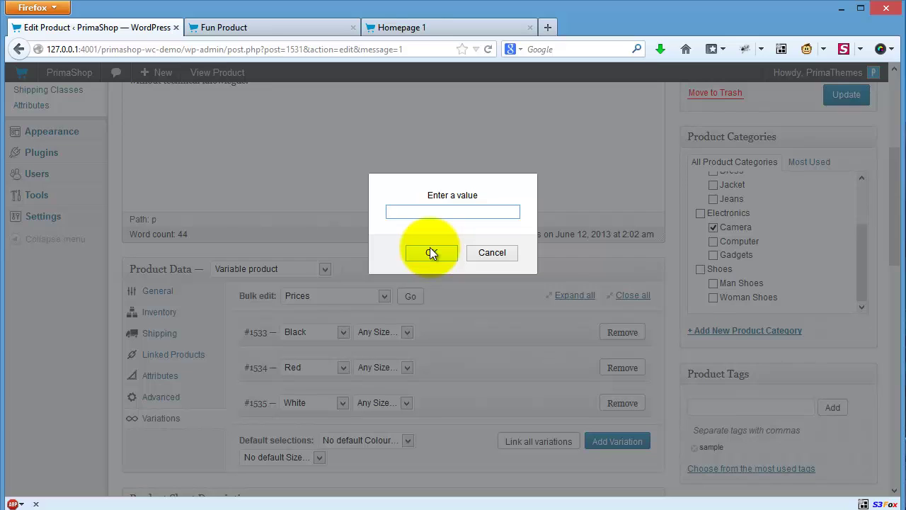
pyautogui.write('70')
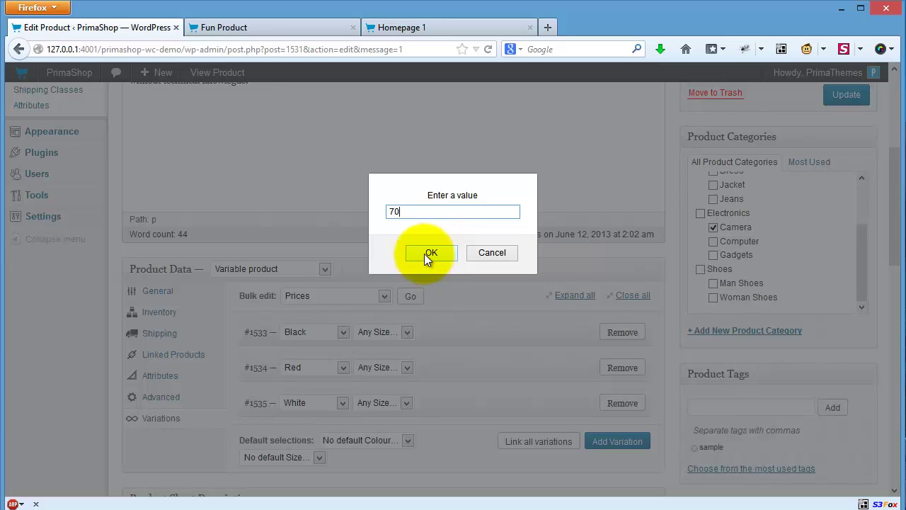
pyautogui.click(426, 253)
pyautogui.scroll(-2, 502, 311)
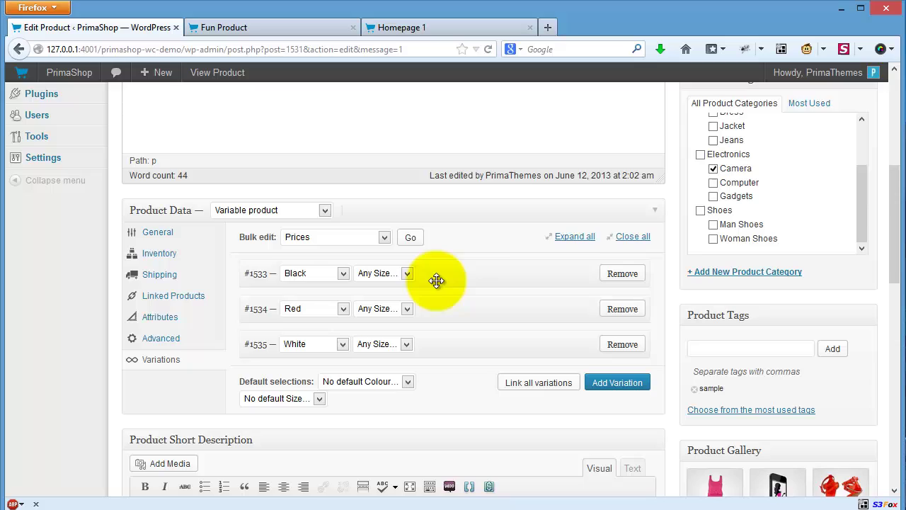
# Expand the Black, Red and White variations in turn to confirm each is priced 70
pyautogui.click(588, 252)
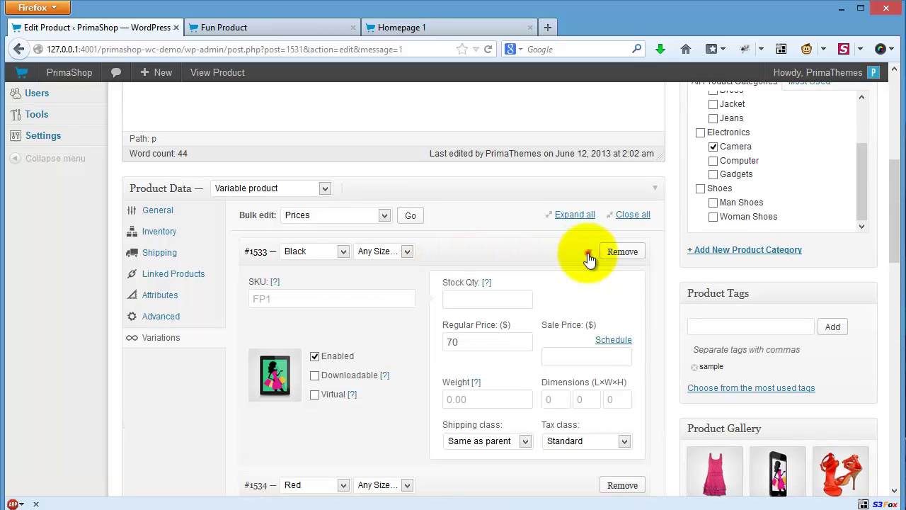
pyautogui.click(587, 253)
pyautogui.click(590, 288)
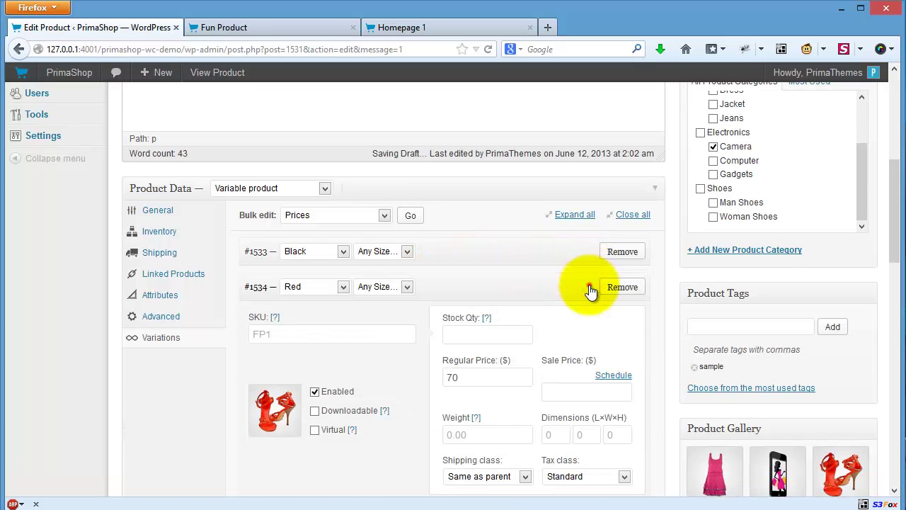
pyautogui.click(591, 288)
pyautogui.click(586, 320)
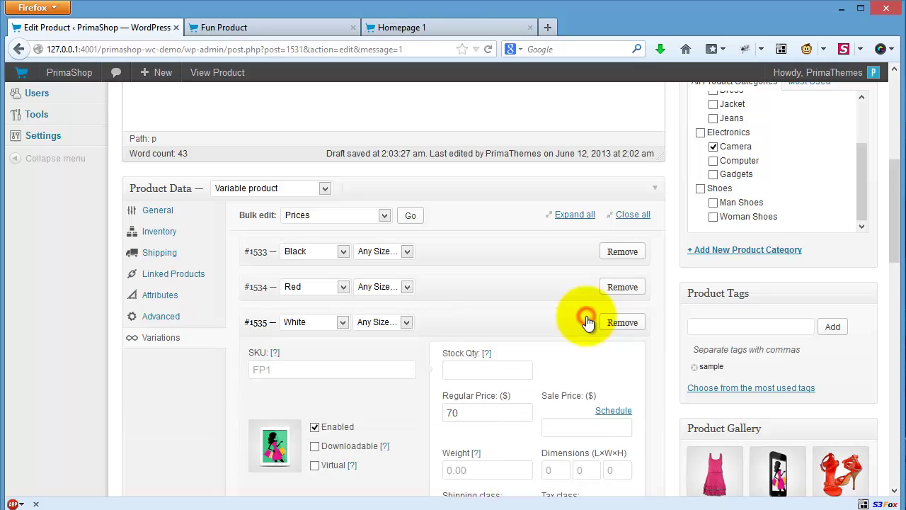
pyautogui.click(467, 409)
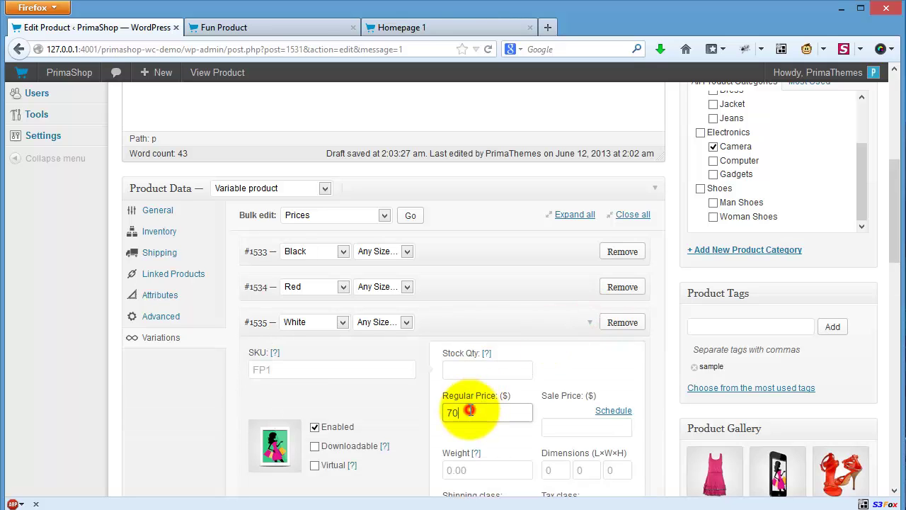
pyautogui.click(586, 320)
pyautogui.click(322, 211)
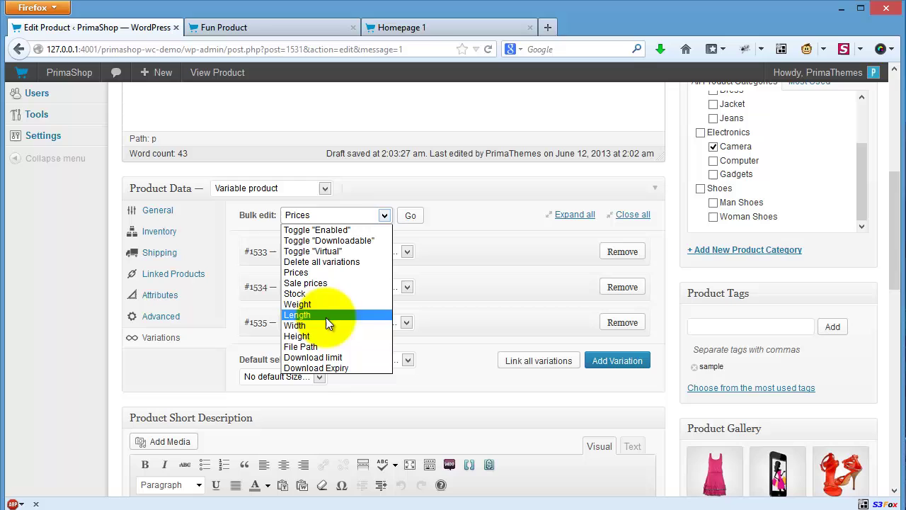